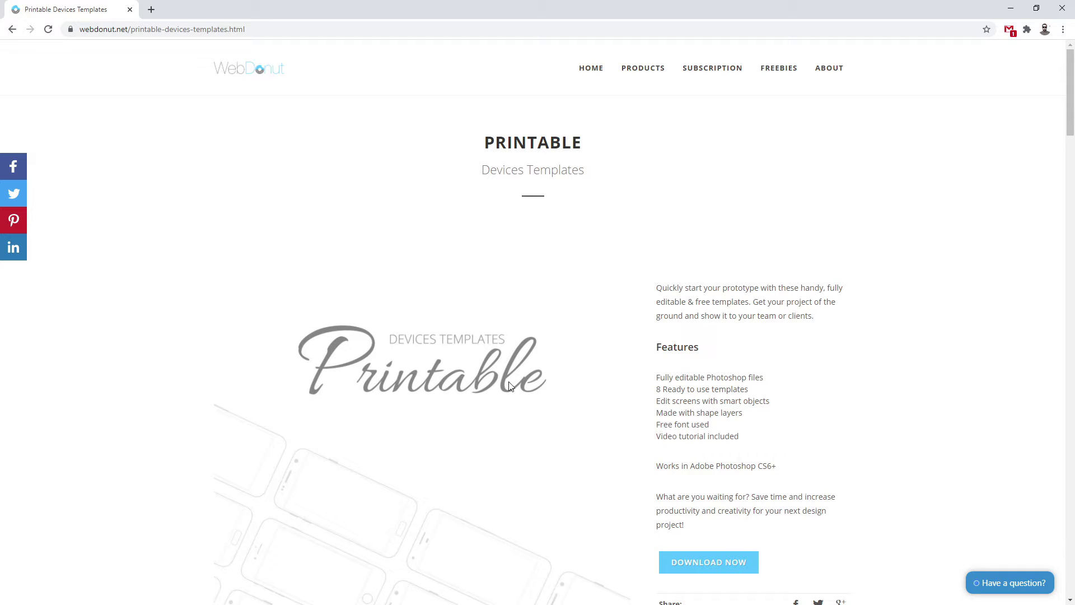
Browse the WebDonut iPad Pro, Surface Pro 4 and Chrome templates, then return to Adobe XD
scroll(228, 305, down, 15)
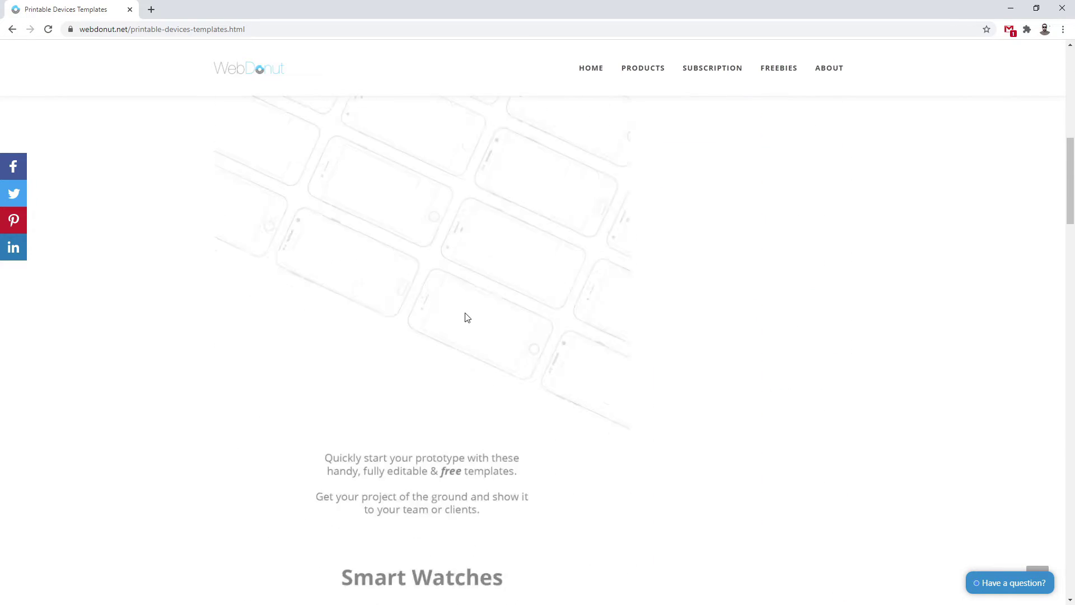
scroll(202, 314, down, 10)
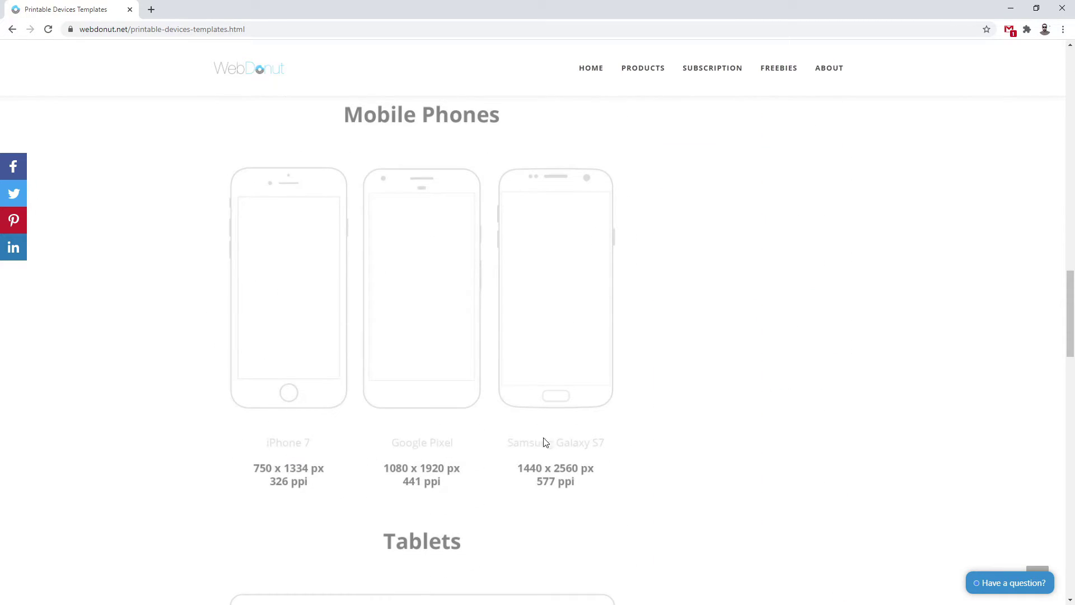
scroll(168, 312, down, 9)
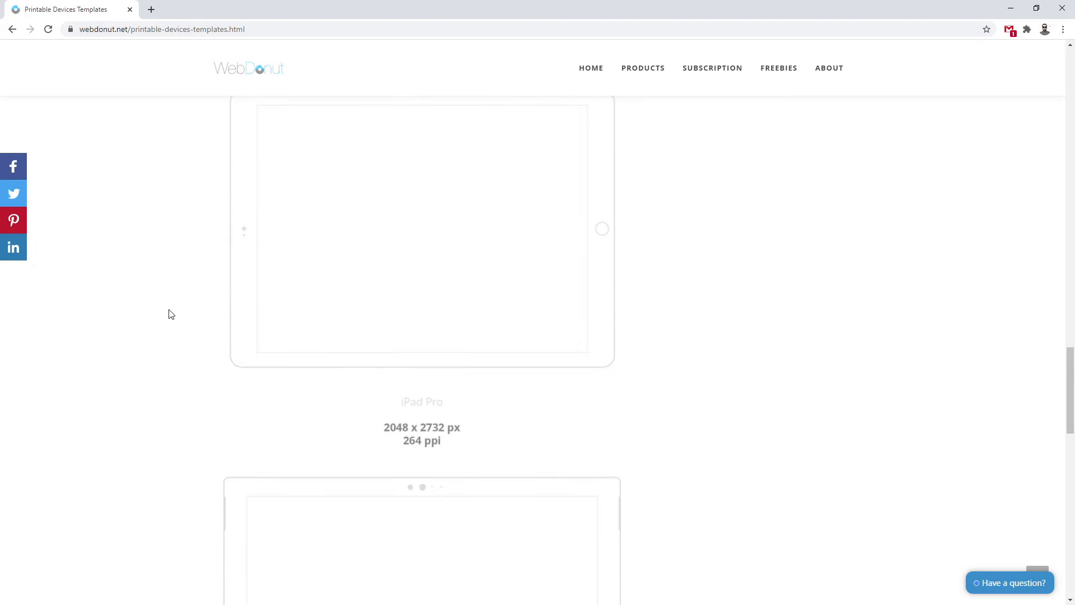
scroll(386, 235, down, 12)
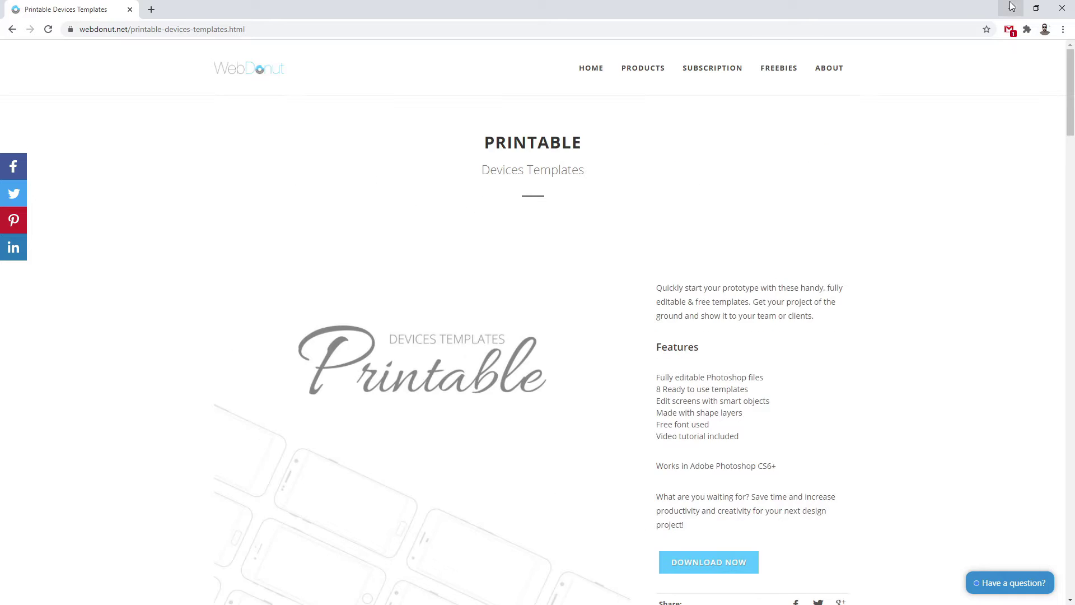
click(1010, 8)
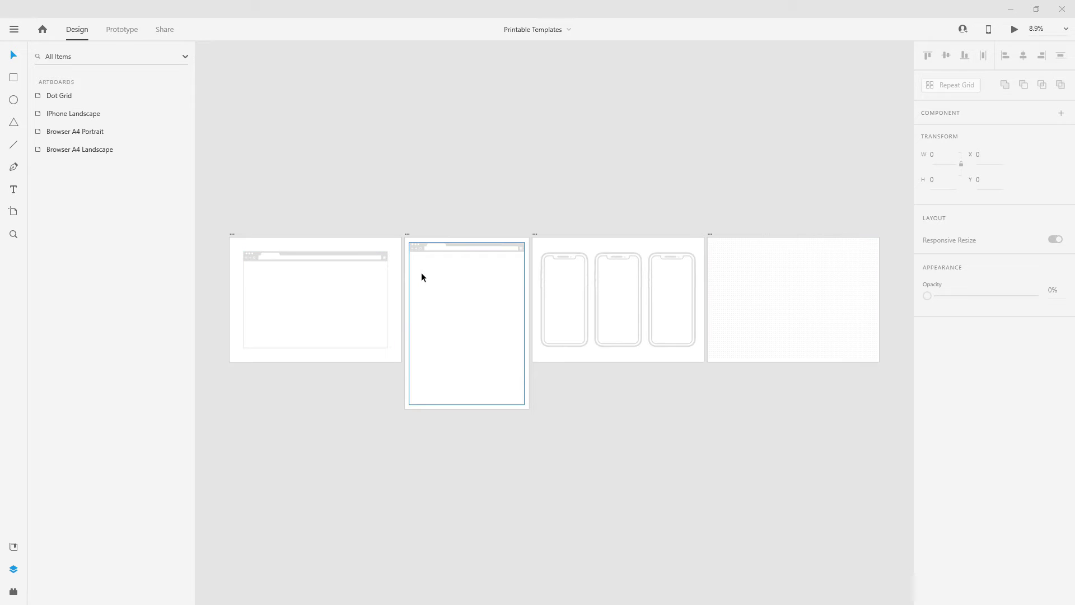
Select the Browser A4 Landscape artboard to confirm it measures 3425 × 2479
scroll(230, 243, up, 2)
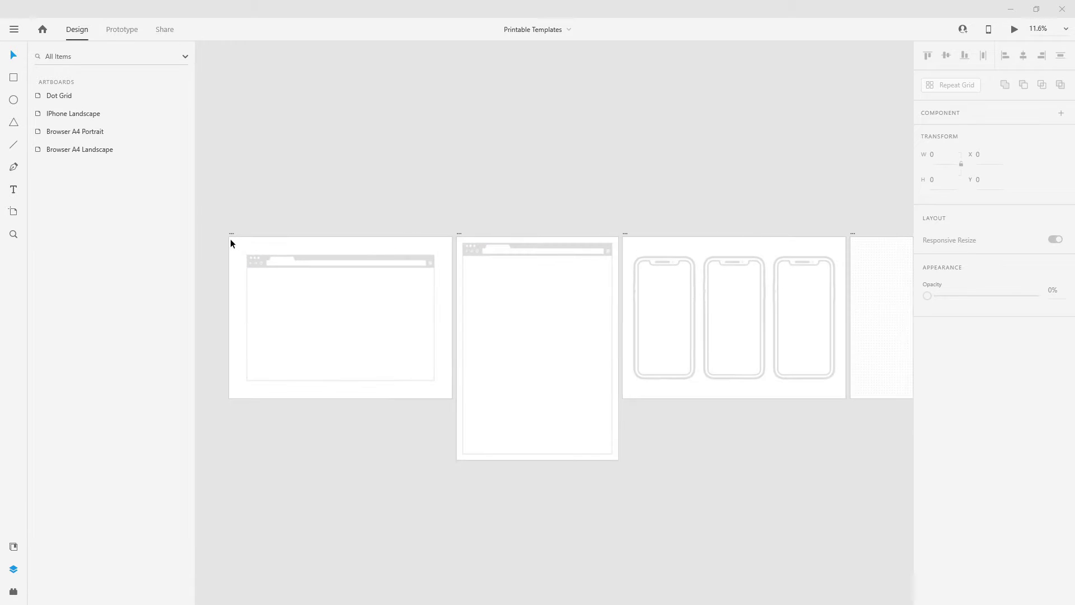
scroll(230, 243, up, 2)
click(249, 227)
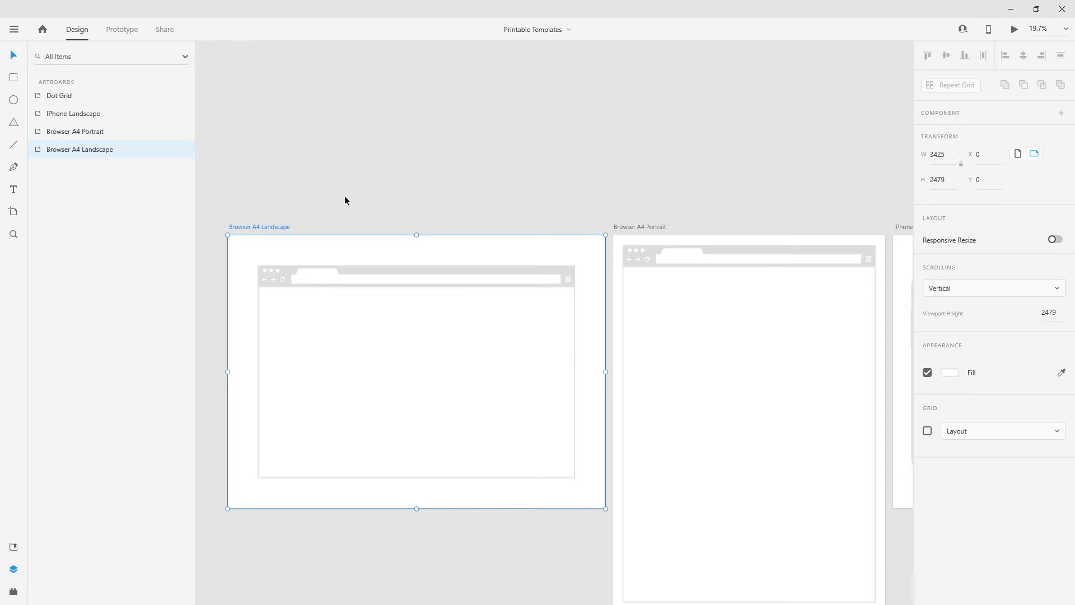
scroll(344, 200, down, 3)
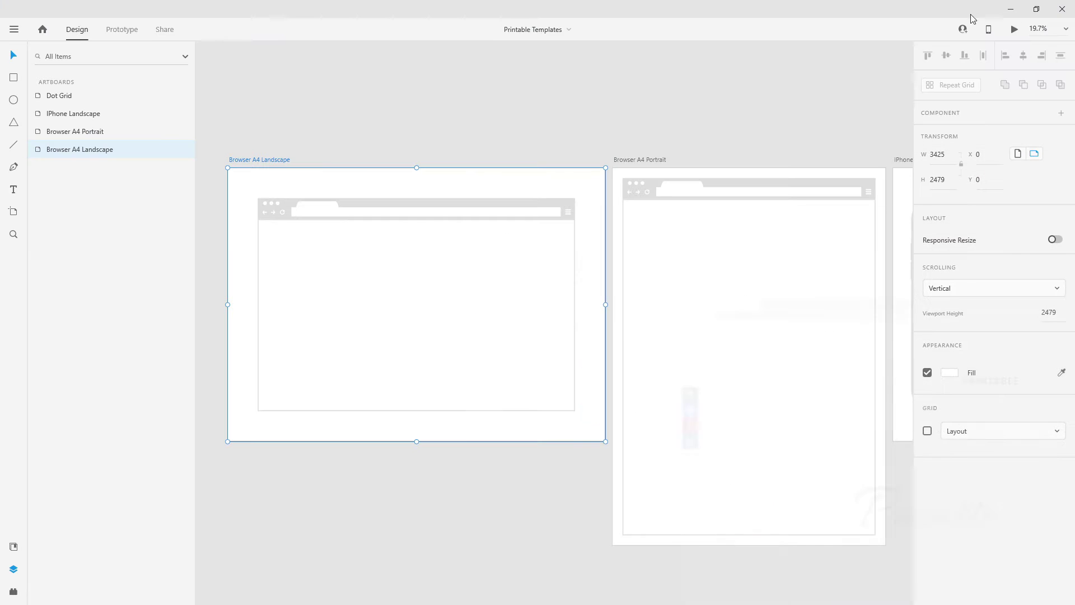
Pan to the iPhone Landscape artboard and select the first iPhone mockup group
click(799, 90)
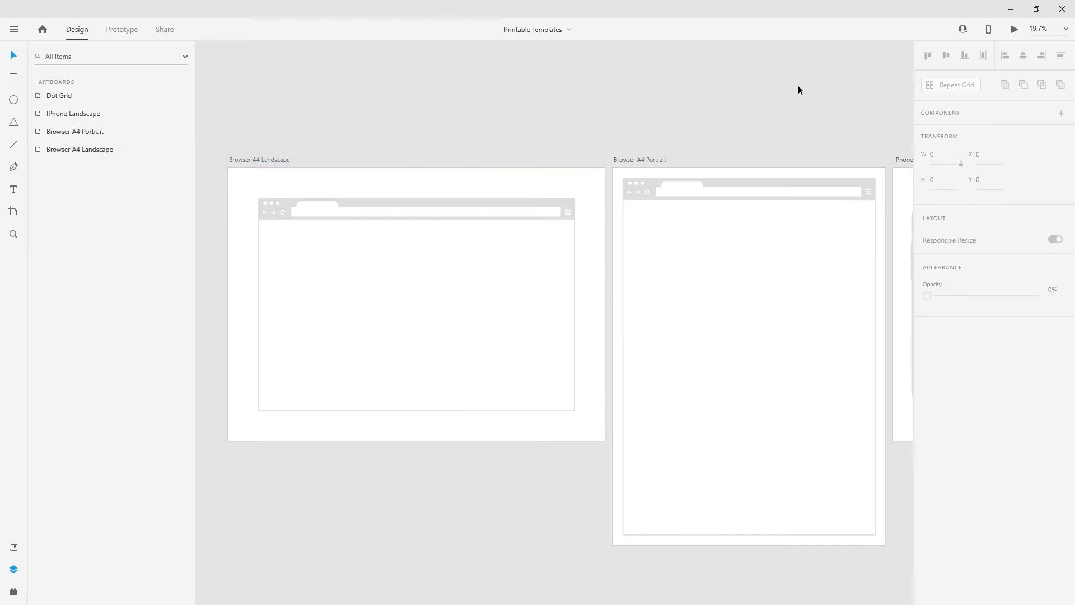
drag(743, 88, 306, 79)
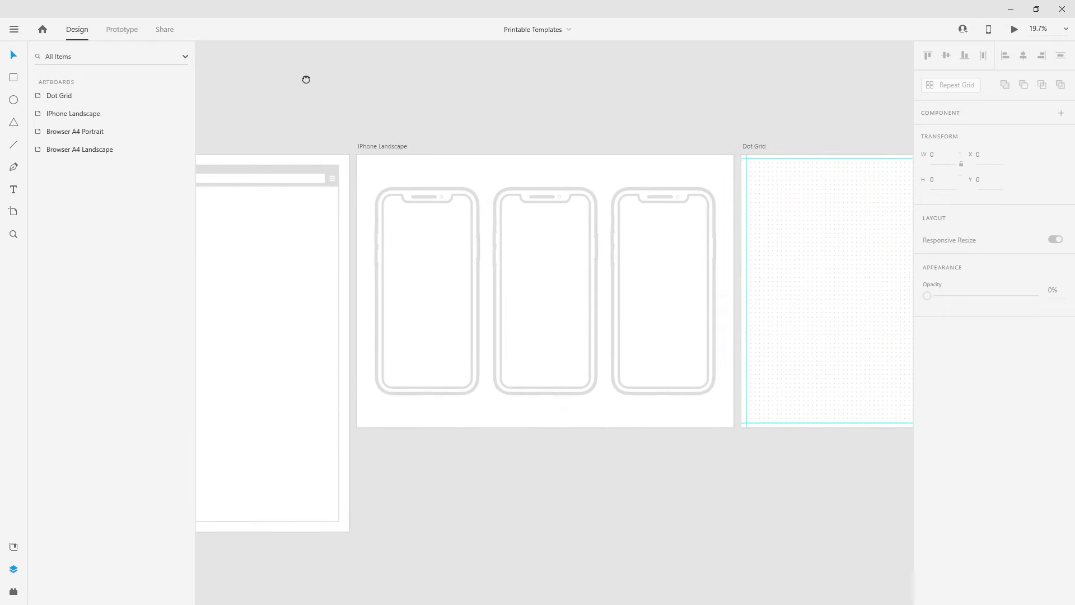
click(434, 199)
scroll(391, 203, up, 5)
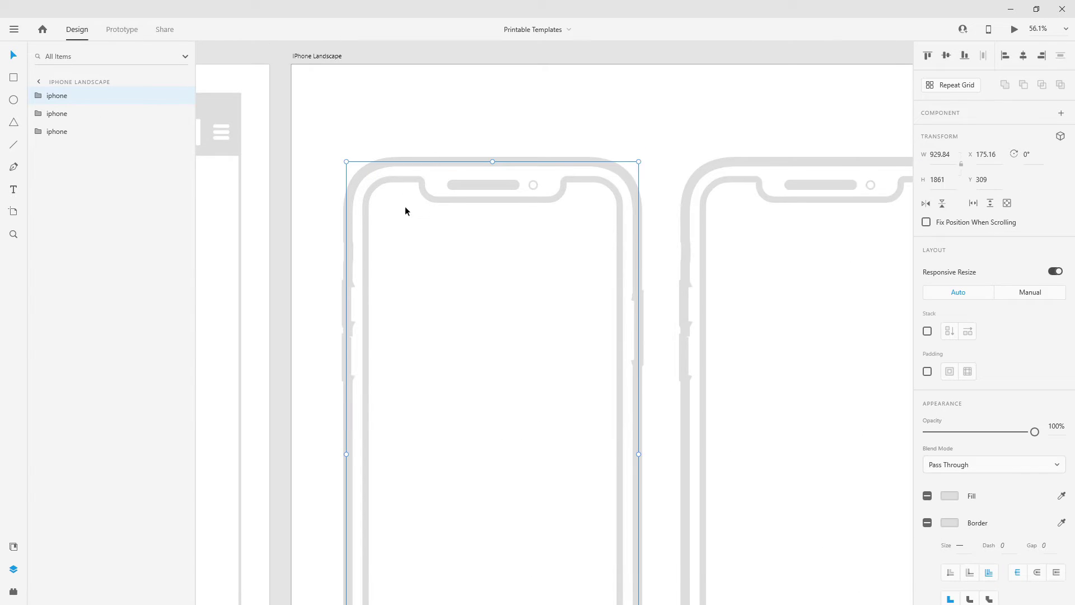
scroll(405, 207, down, 3)
Inspect the iphone group's screen shape, body, camera and phone outline layers, then collapse it
click(39, 96)
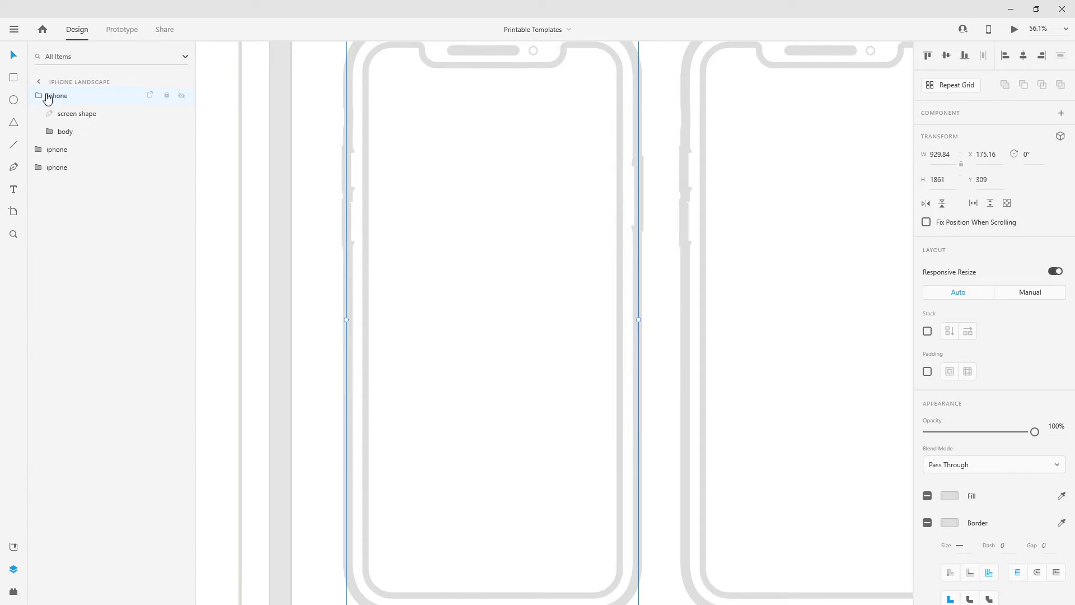
click(87, 120)
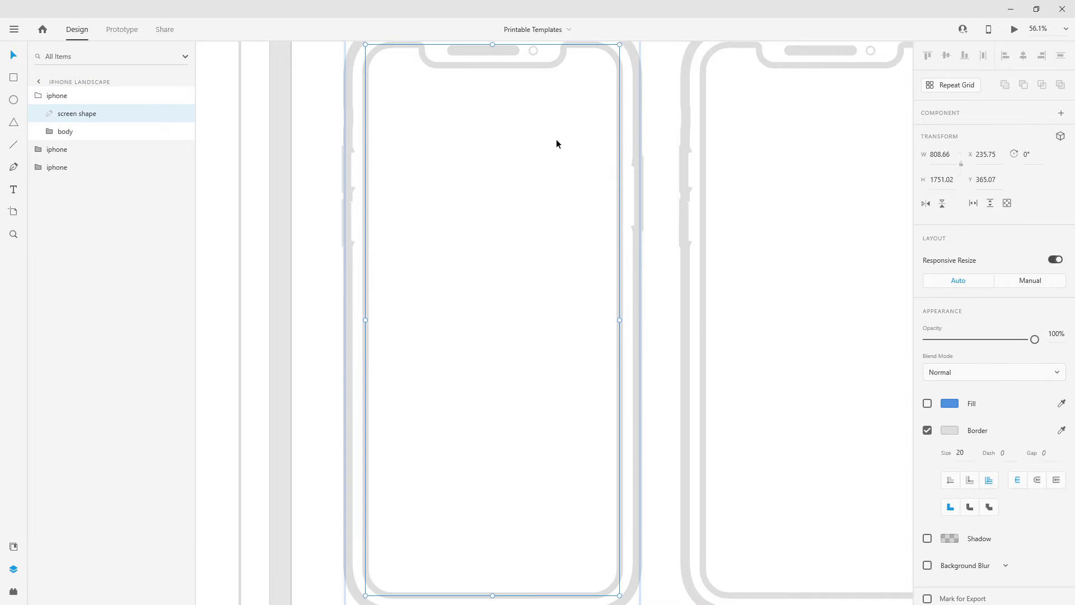
scroll(557, 143, down, 2)
click(51, 132)
click(79, 149)
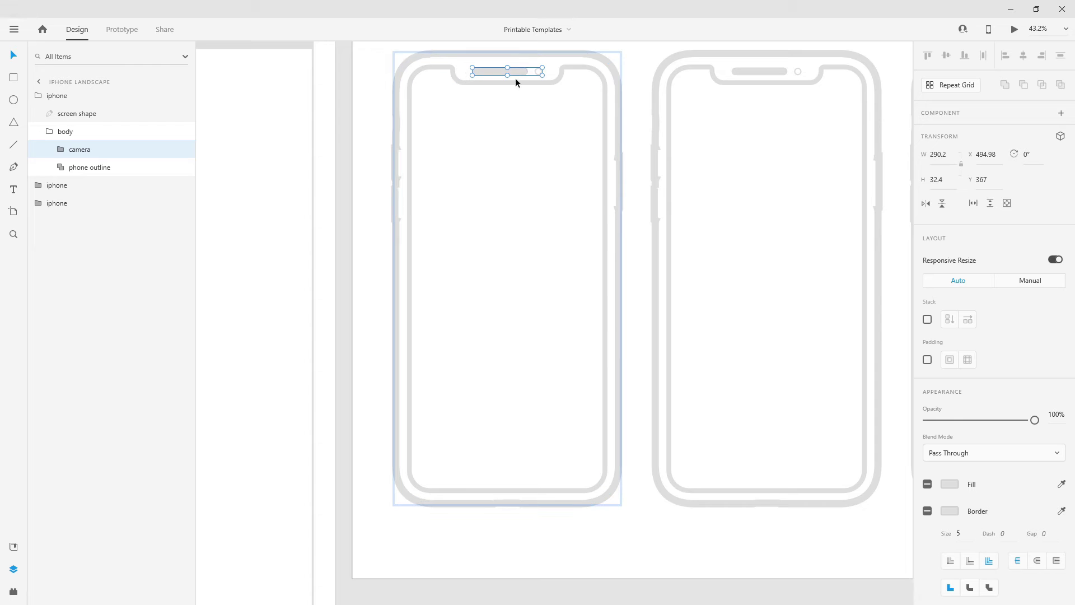
click(97, 169)
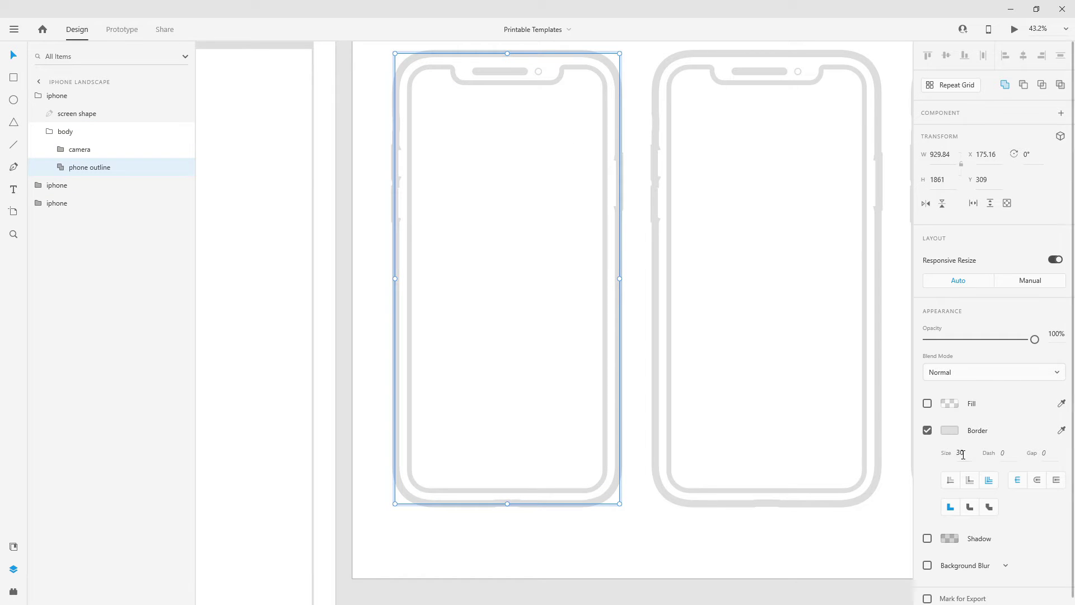
click(49, 131)
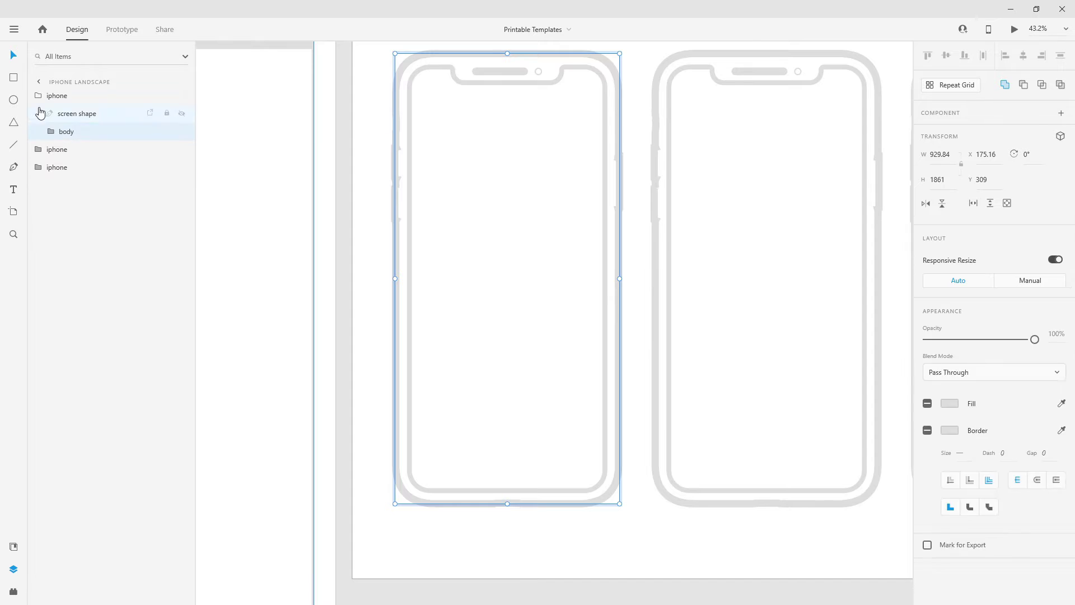
click(38, 95)
Deselect everything and pan the canvas to centre the Dot Grid artboard
scroll(399, 202, down, 4)
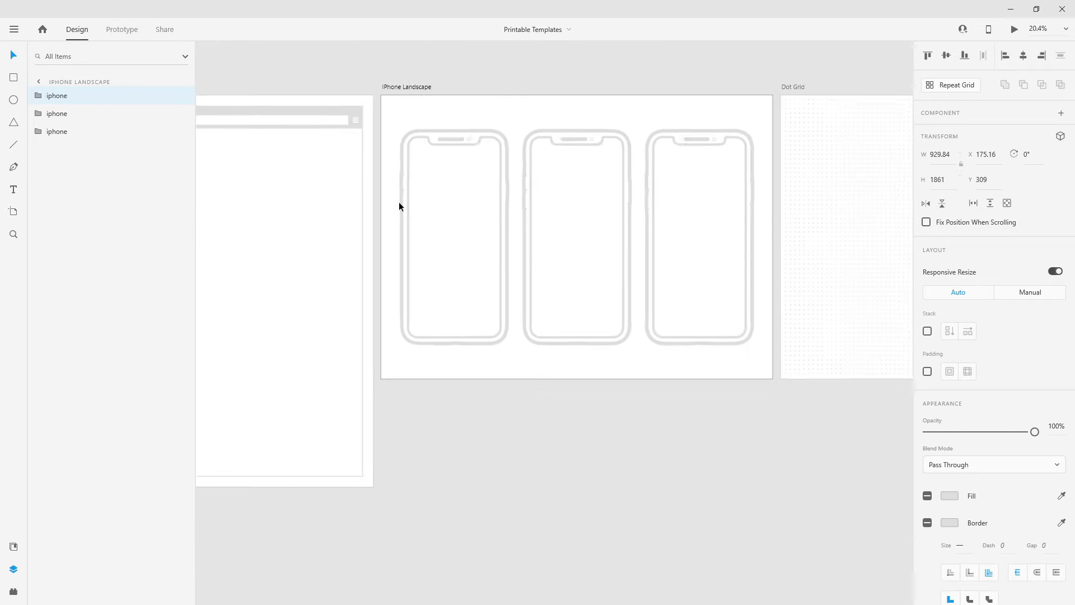
click(607, 84)
drag(756, 69, 355, 74)
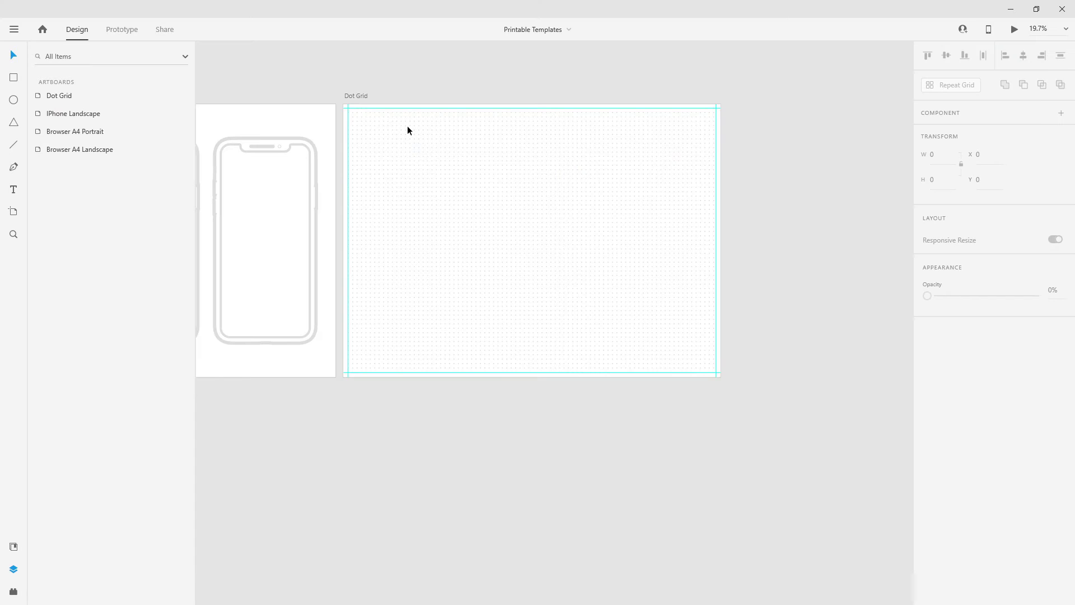
Select the Dot Grid repeat grid and drill into it to its single 10 × 10 ellipse
scroll(342, 100, up, 1)
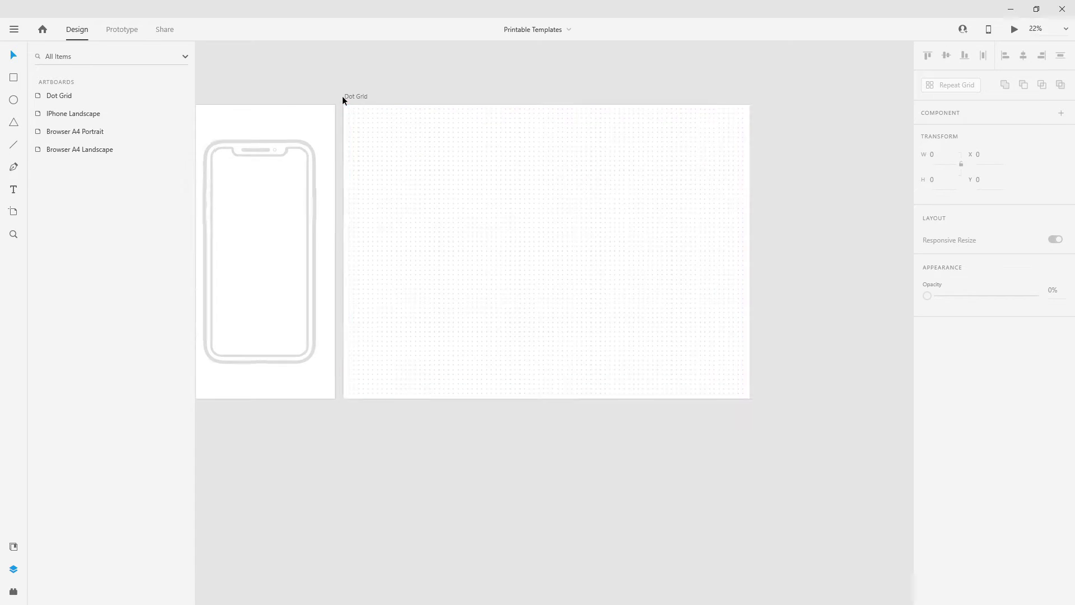
scroll(347, 101, up, 10)
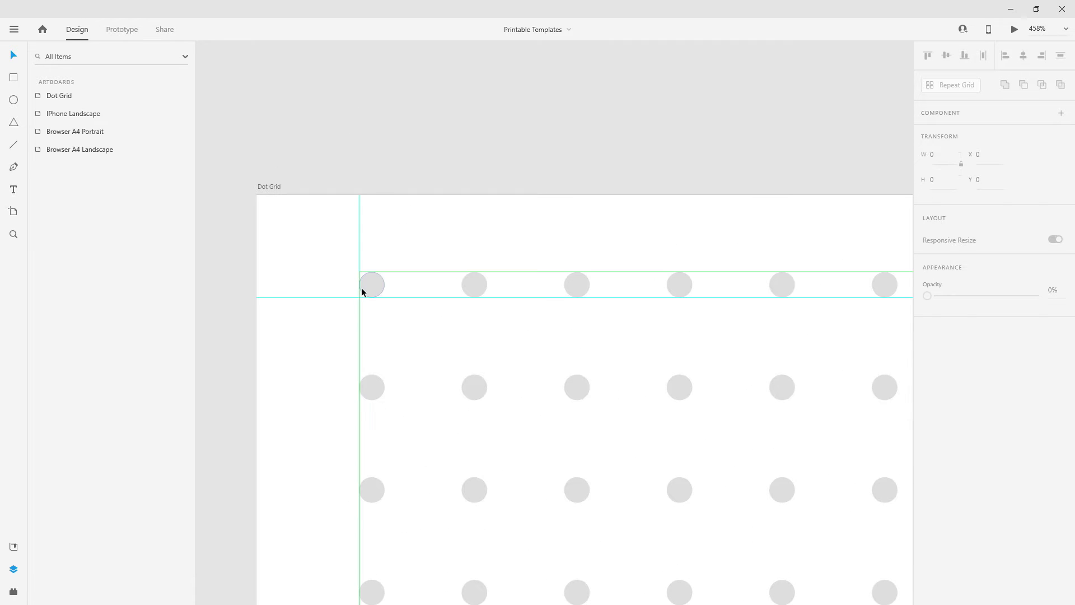
click(361, 292)
click(268, 188)
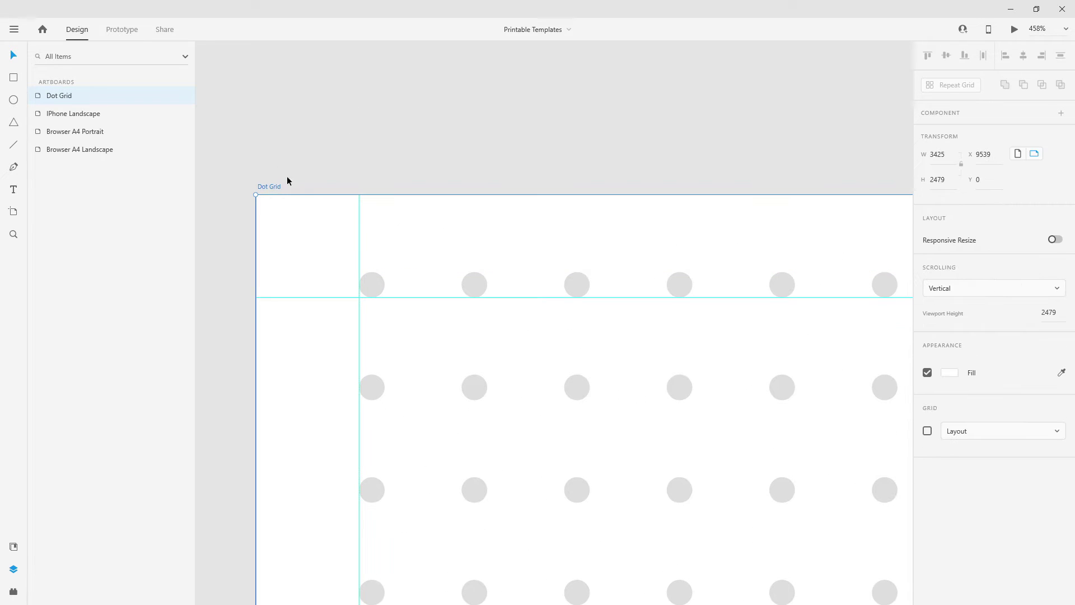
double_click(377, 282)
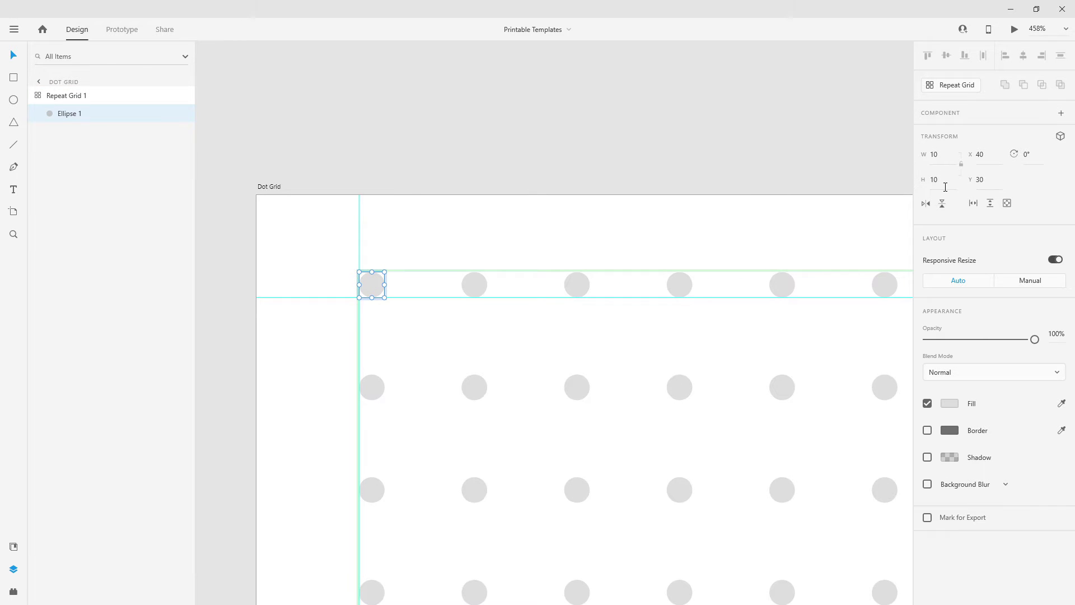
Zoom over the dot grid, then fit all four artboards in view with Ctrl+0
scroll(261, 214, down, 10)
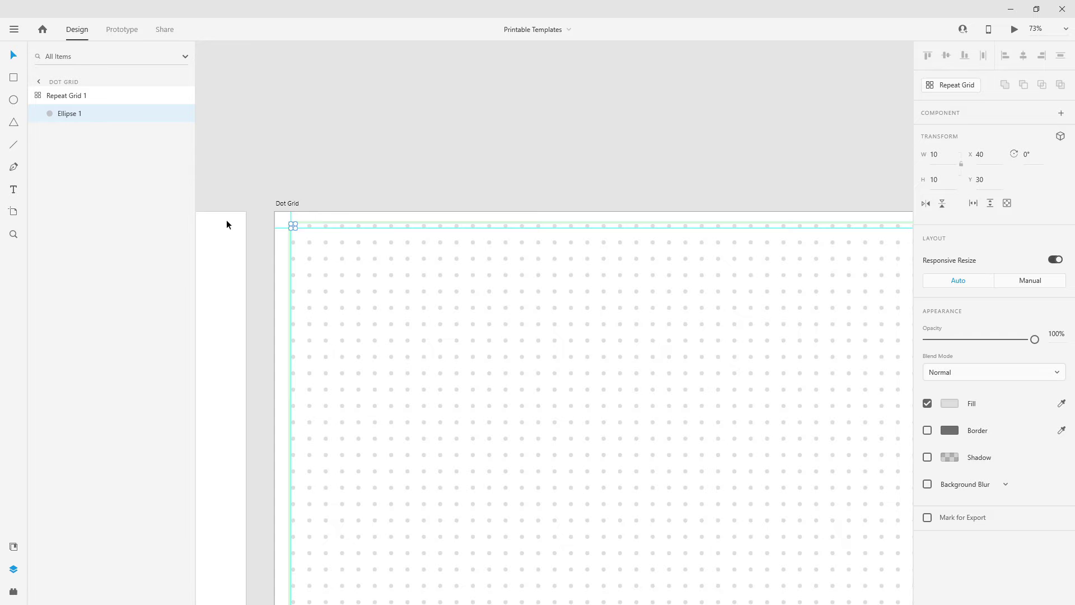
scroll(293, 212, up, 4)
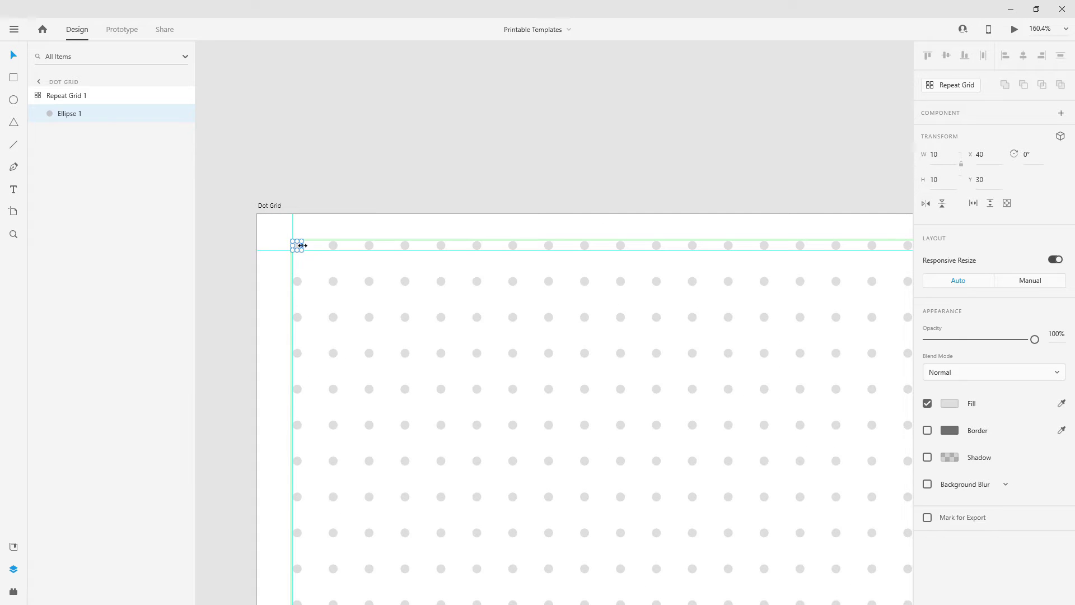
scroll(302, 244, down, 5)
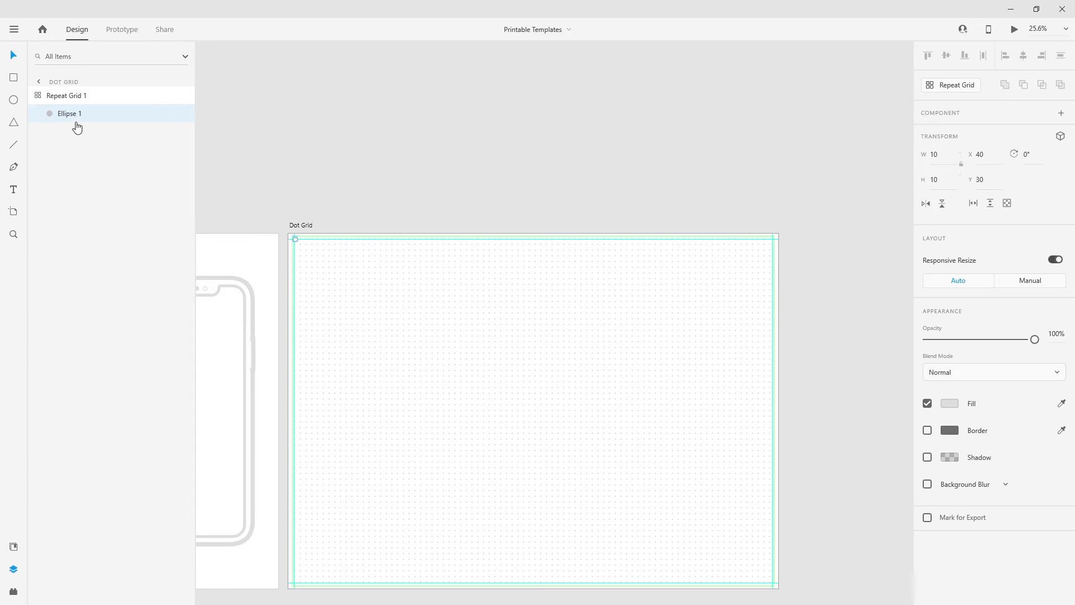
scroll(305, 240, down, 2)
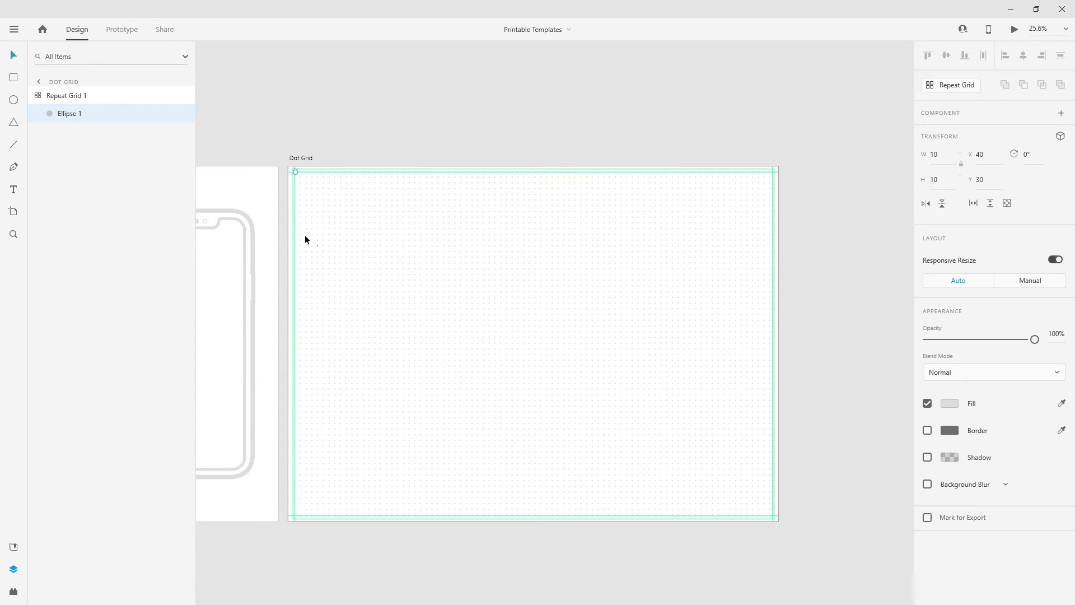
scroll(297, 163, up, 5)
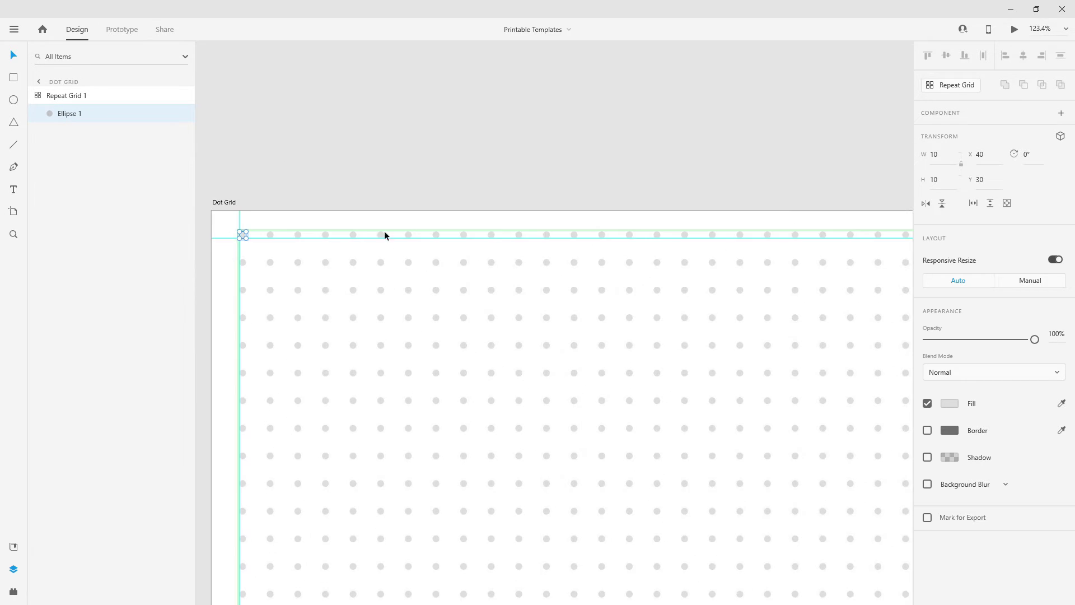
scroll(438, 384, down, 2)
scroll(450, 369, down, 5)
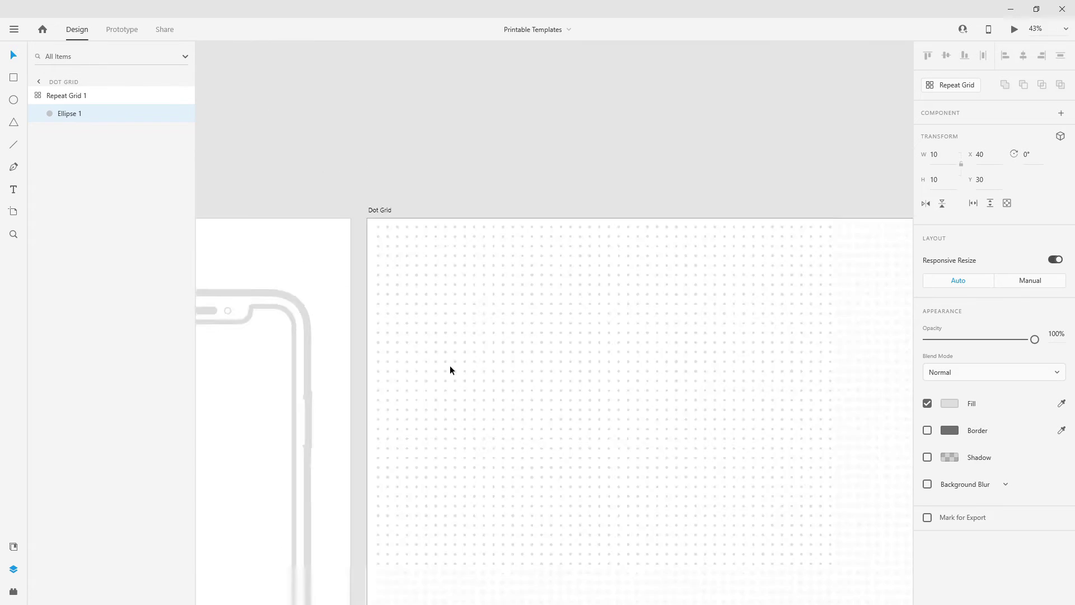
scroll(449, 369, down, 1)
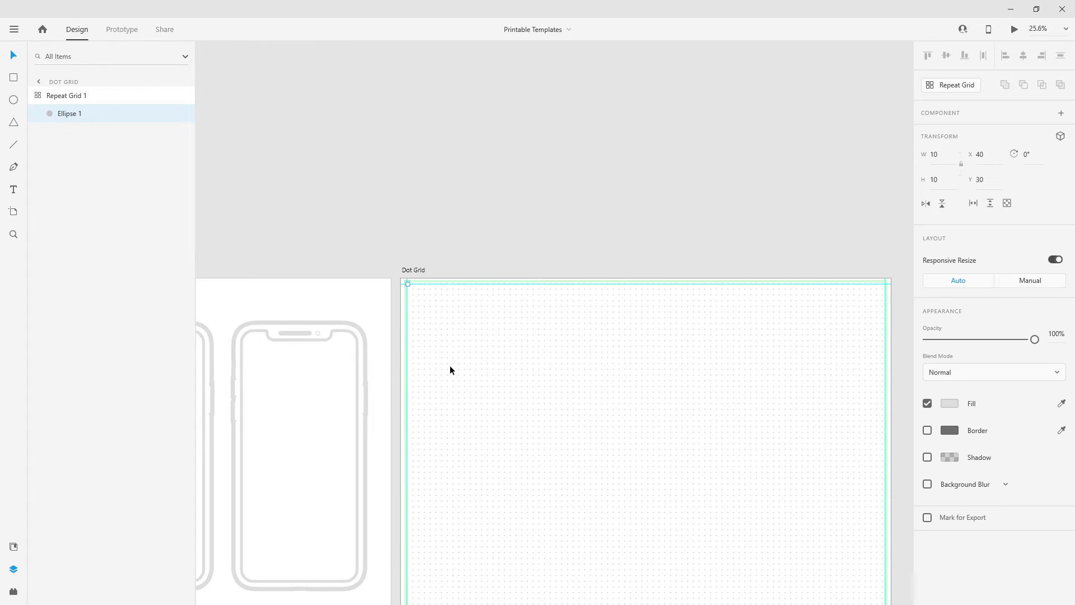
key(ctrl+0)
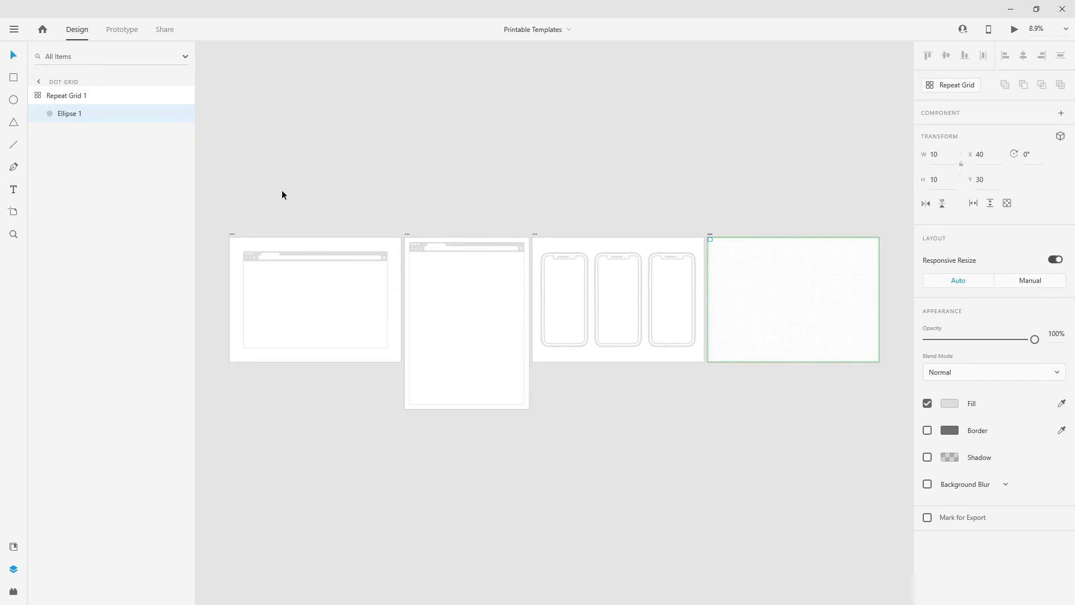
Select the Browser A4 Landscape artboard for export
drag(231, 225, 896, 446)
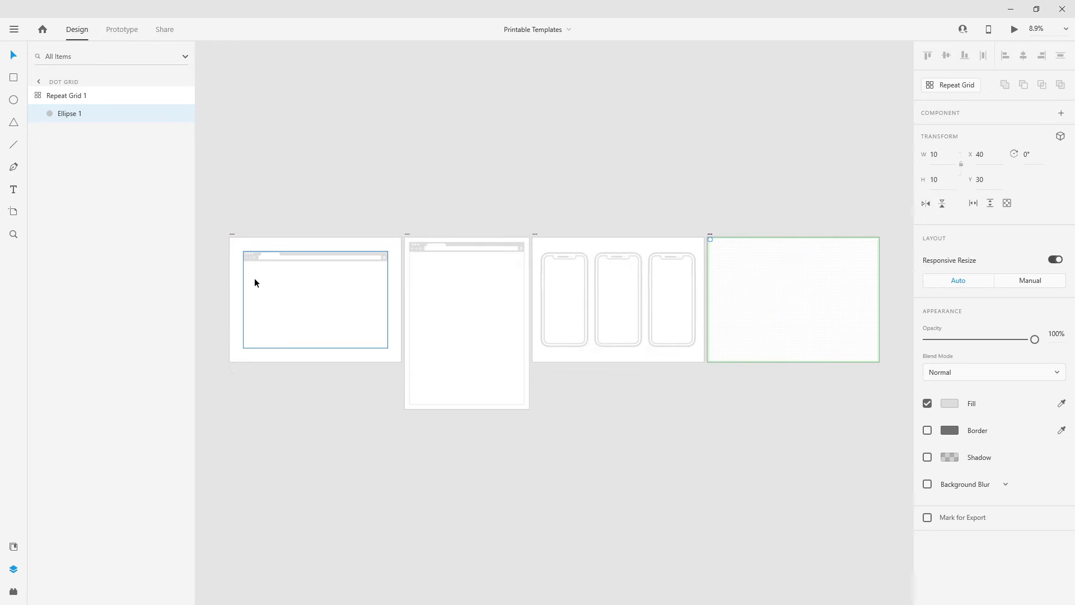
key(Escape)
key(Escape)
click(233, 235)
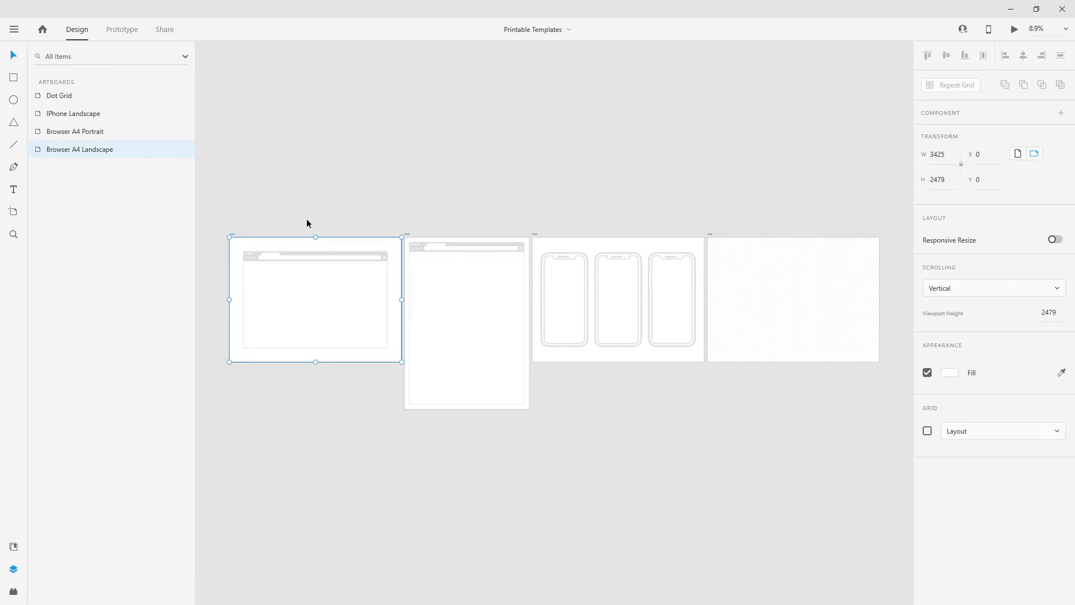
Export the artboards as 100% quality JPGs to the Desktop and check the exported files
key(ctrl+e)
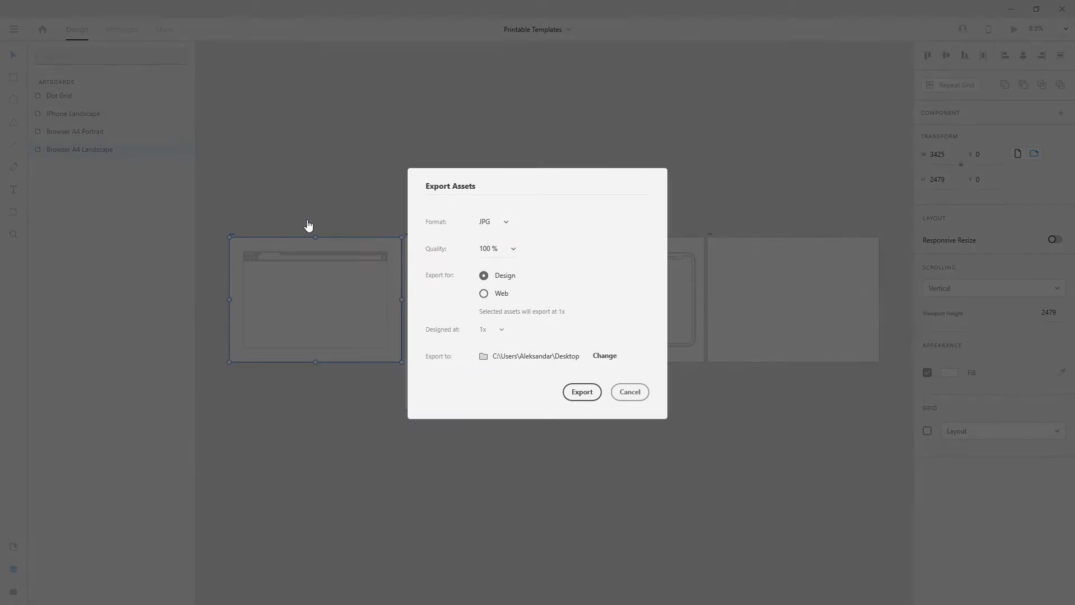
click(507, 224)
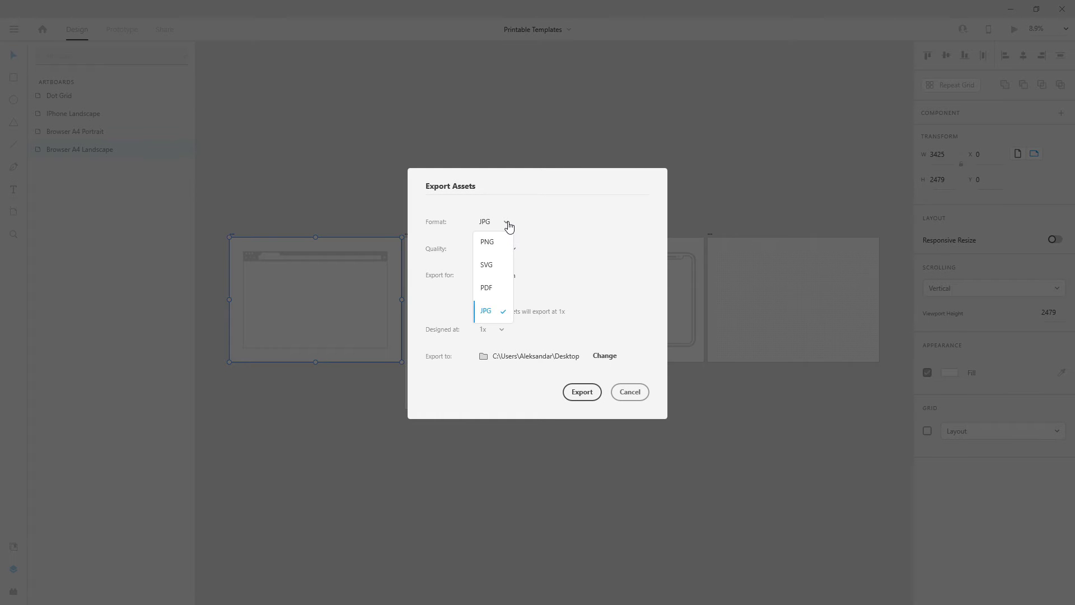
click(487, 242)
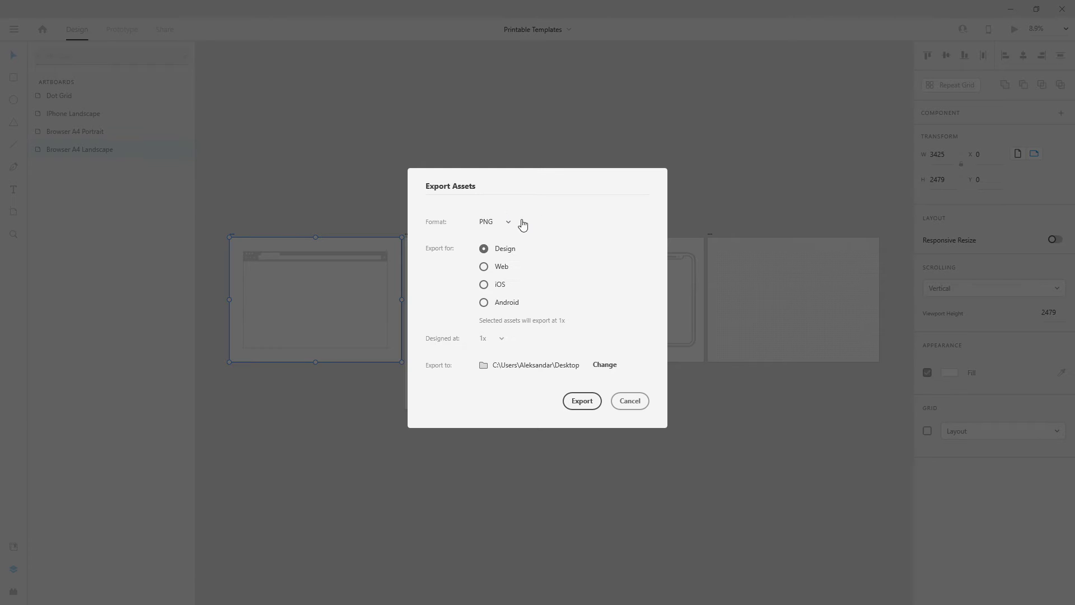
click(507, 222)
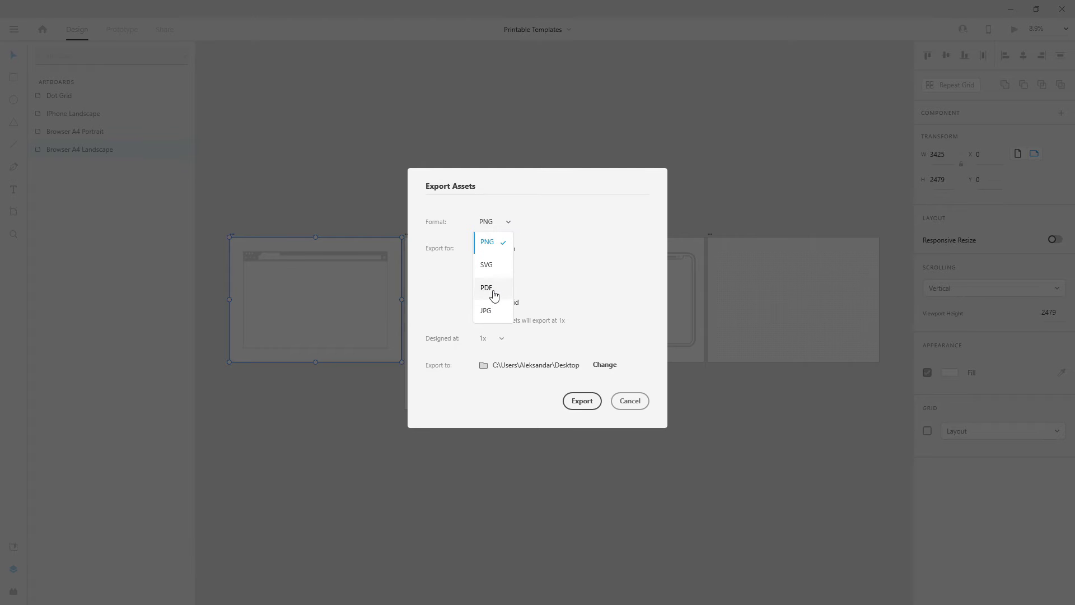
click(487, 311)
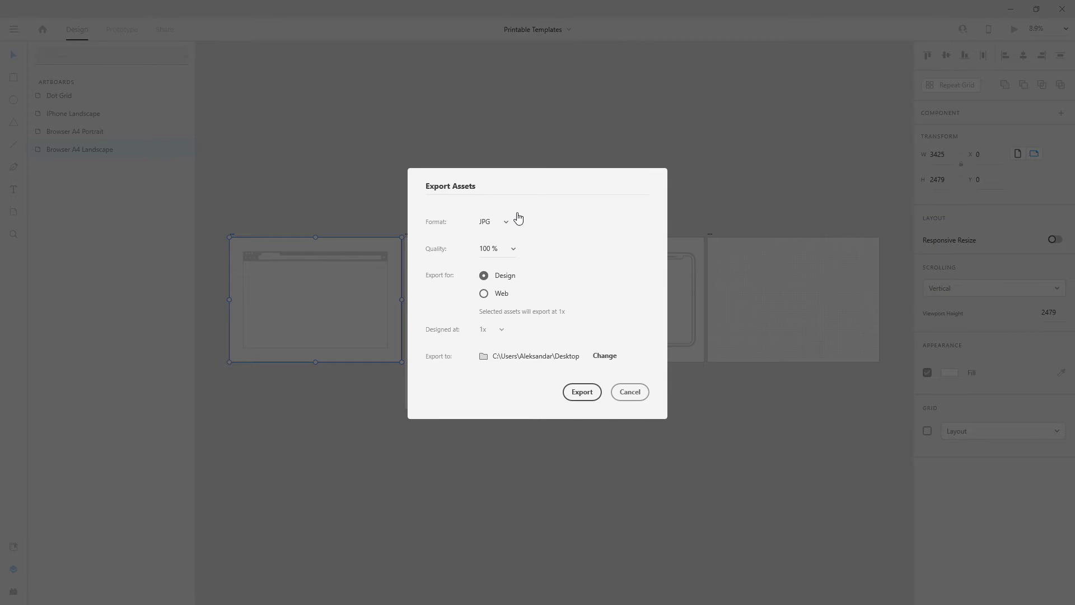
click(602, 403)
click(1011, 9)
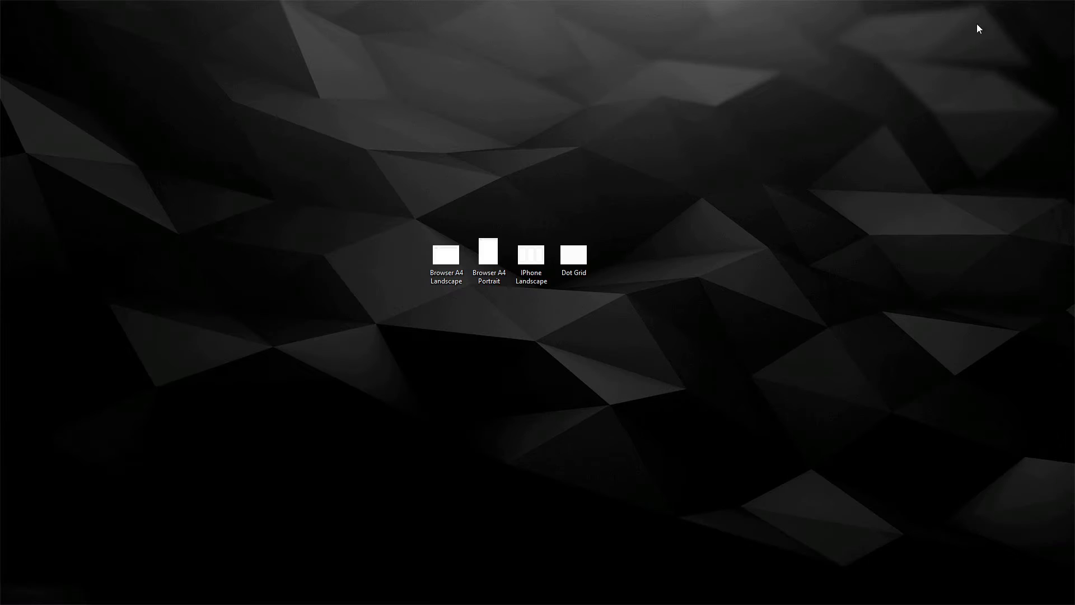
click(439, 255)
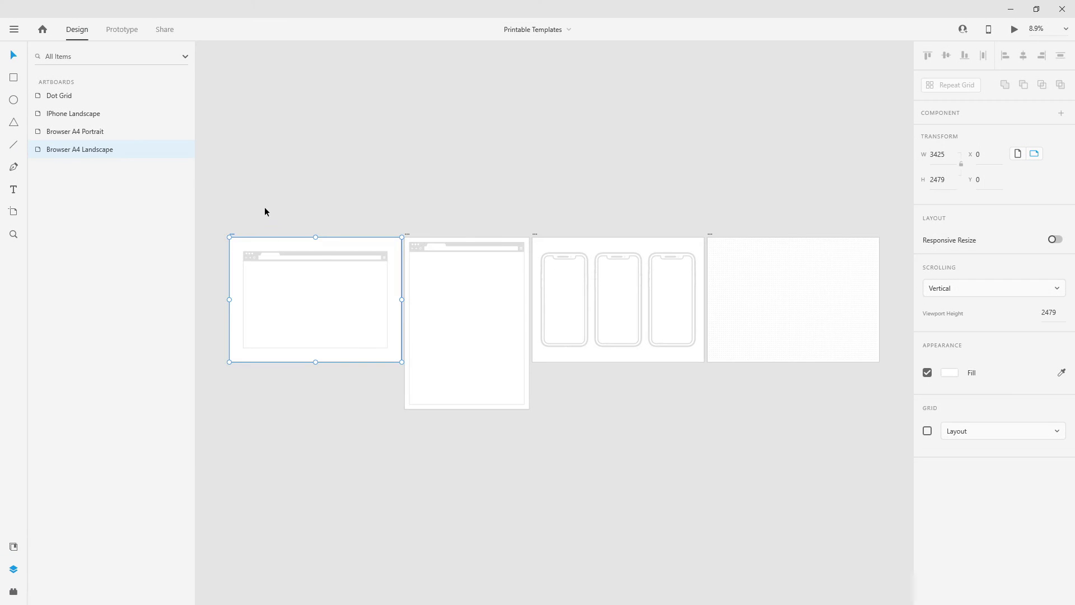
Pan across all four templates, then open iPhone Landscape.jpg from the desktop in Photos
click(228, 211)
scroll(235, 229, up, 5)
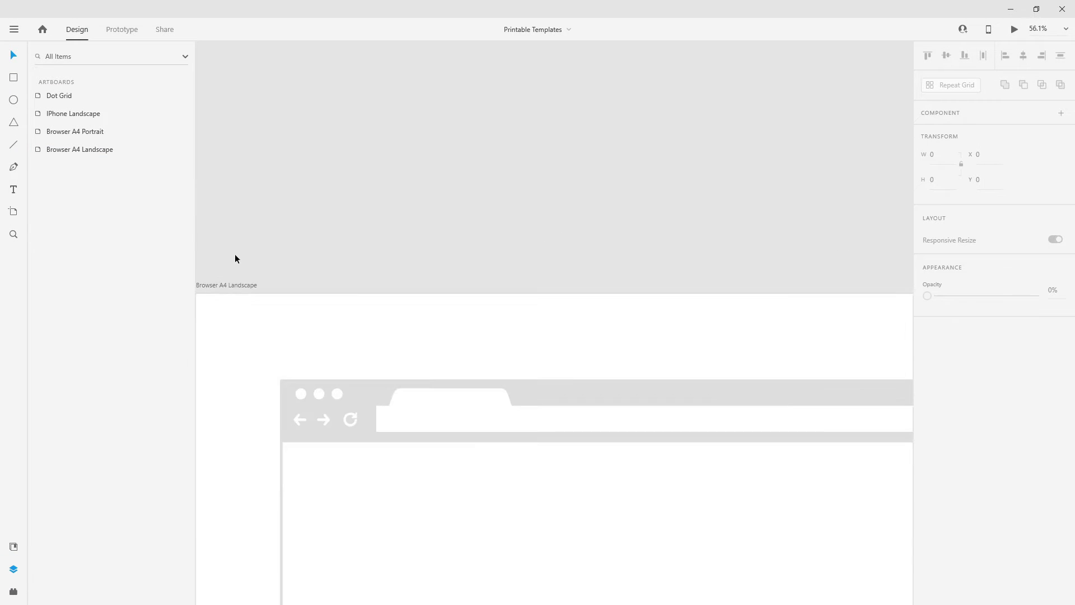
drag(263, 227, 477, 124)
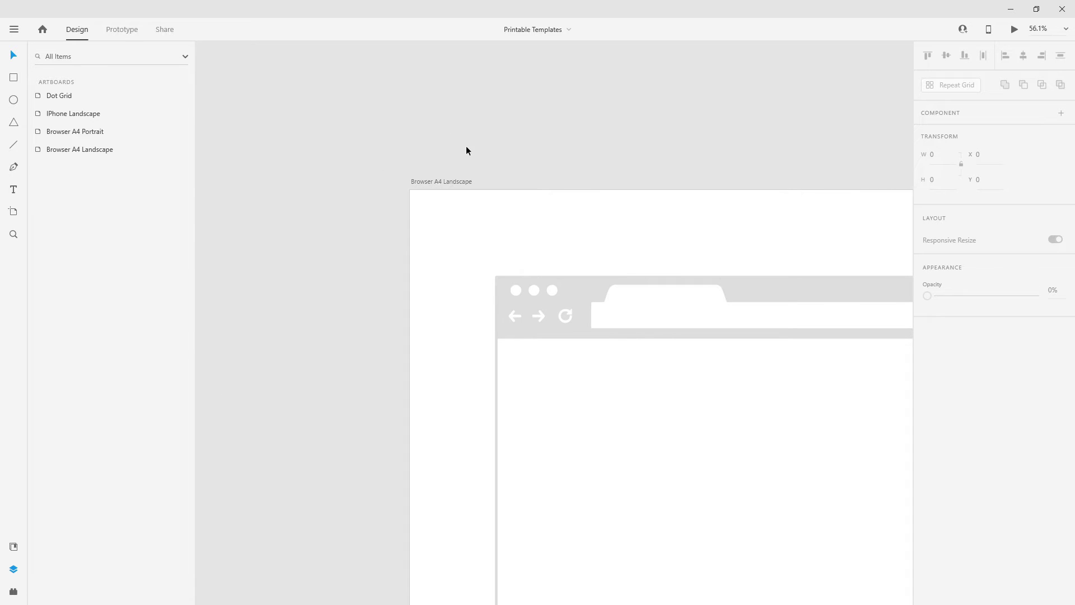
scroll(329, 171, down, 2)
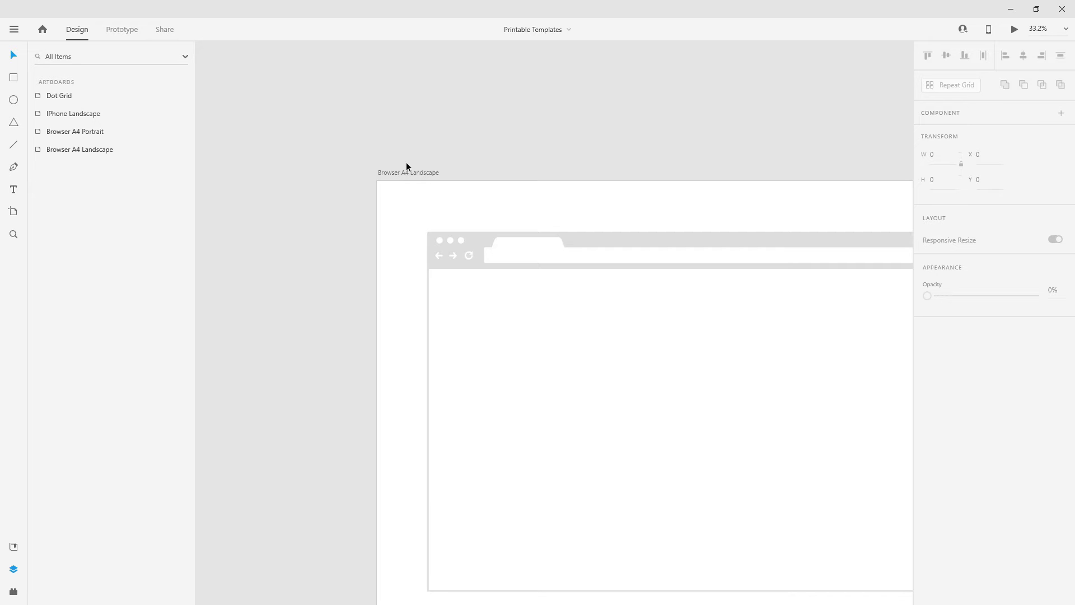
scroll(307, 168, down, 3)
drag(784, 119, 377, 110)
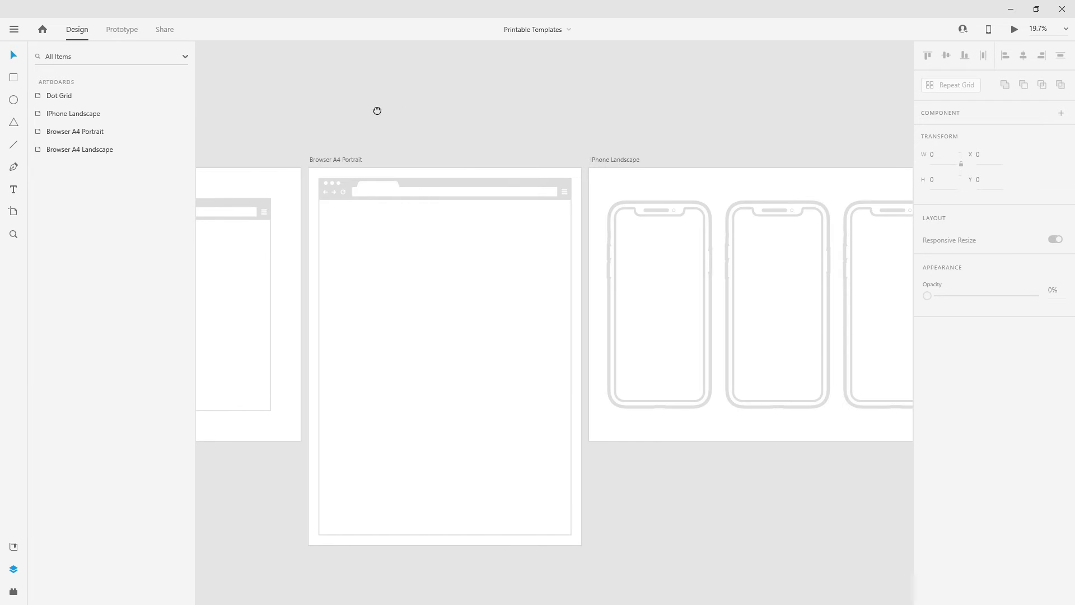
drag(776, 114, 329, 109)
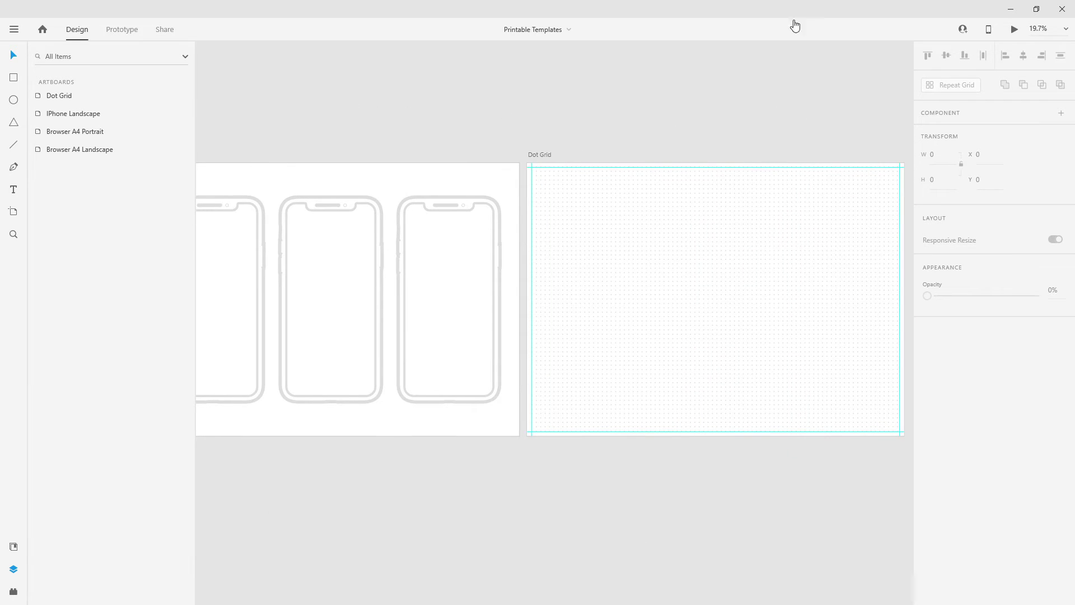
click(1011, 9)
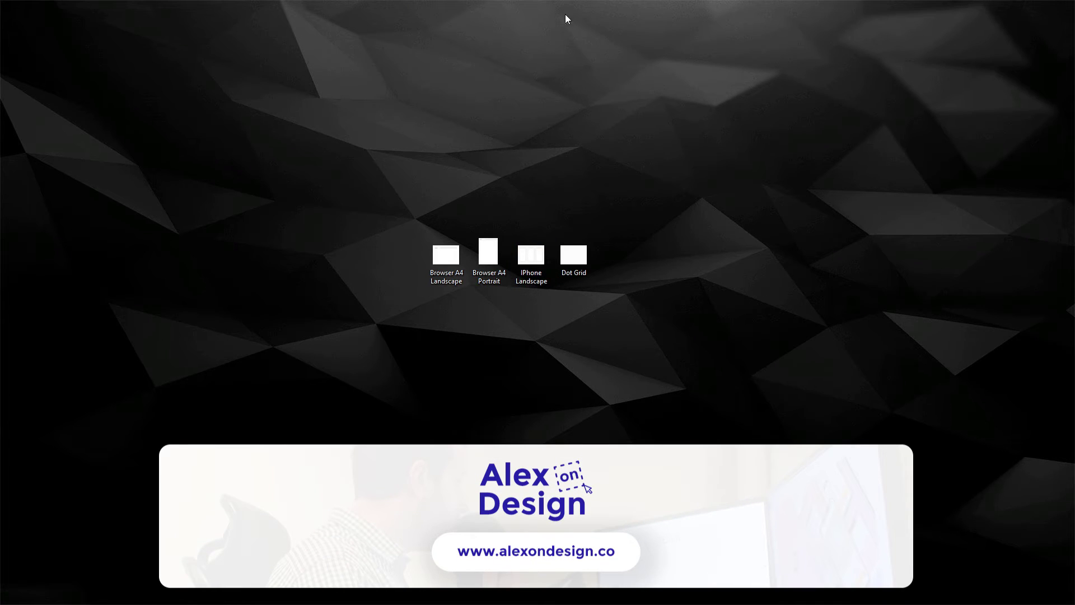
double_click(531, 255)
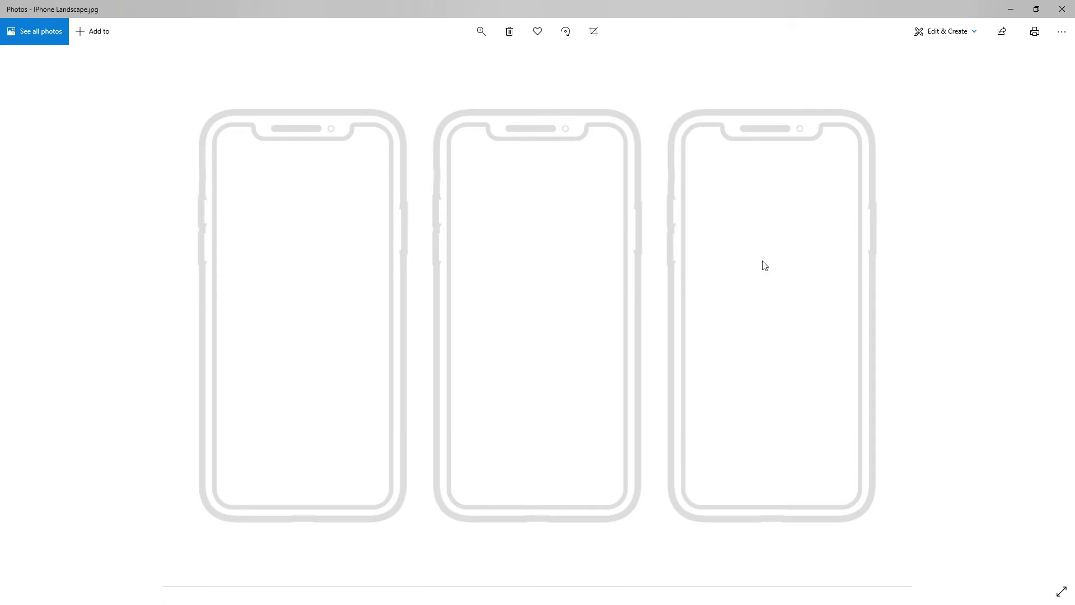